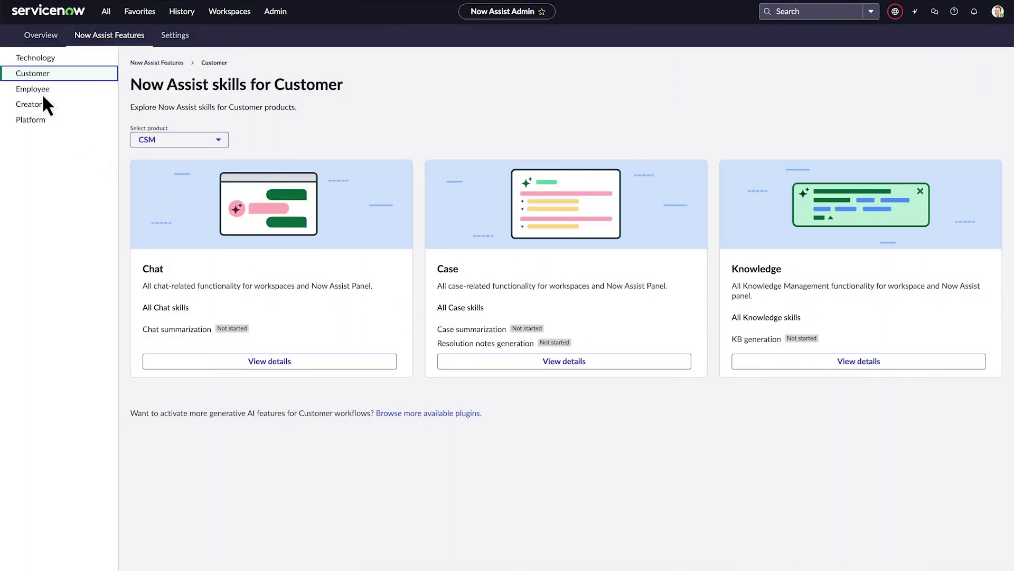
# Step: Browse the Employee, Creator and Platform skill categories in Now Assist Features
pyautogui.click(34, 89)
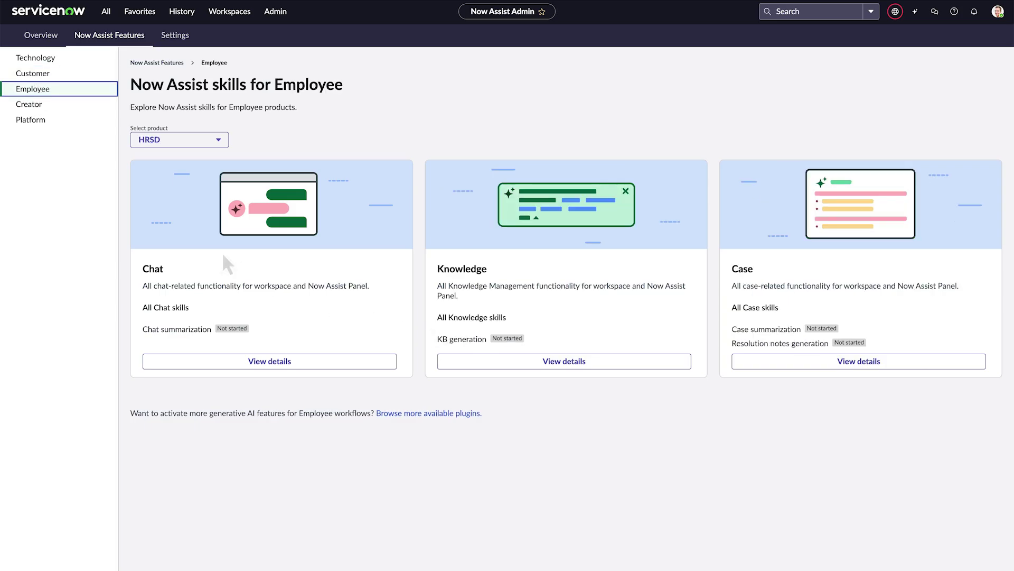
pyautogui.click(36, 103)
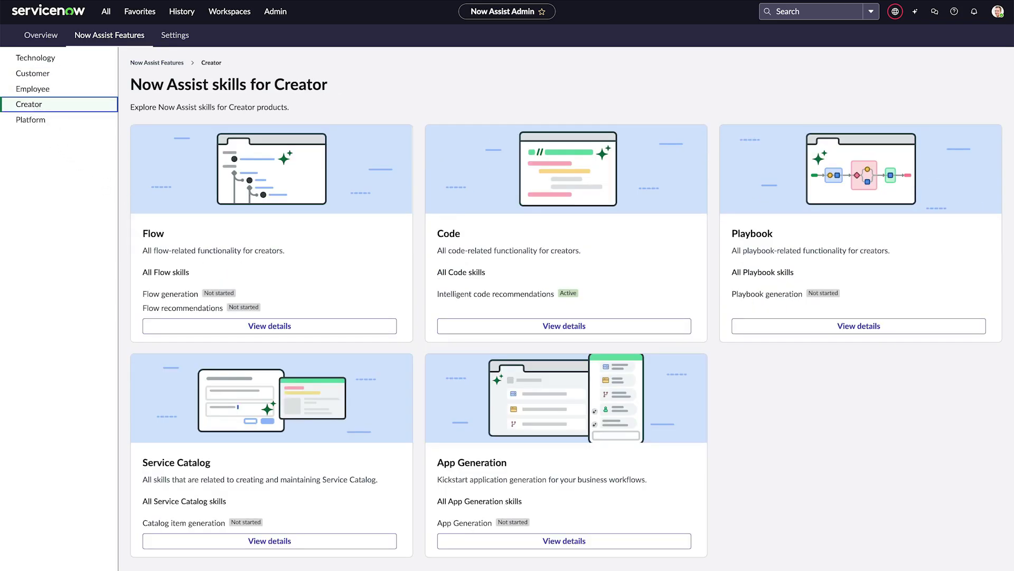
pyautogui.click(36, 119)
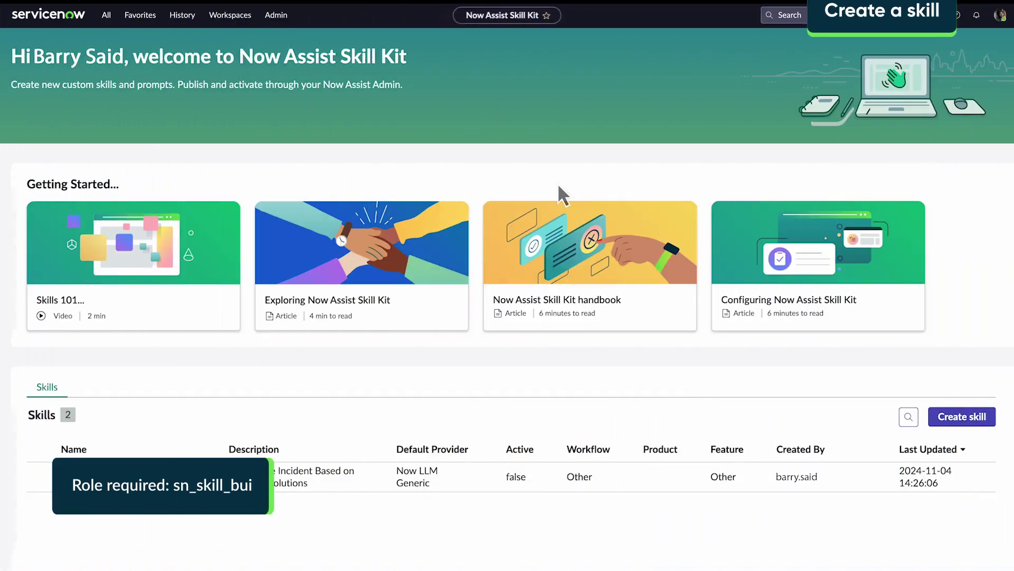
# Step: Create the skill 'Summarizing Incidents based on earlier resolutions' and start a Record-type skill input
pyautogui.click(964, 416)
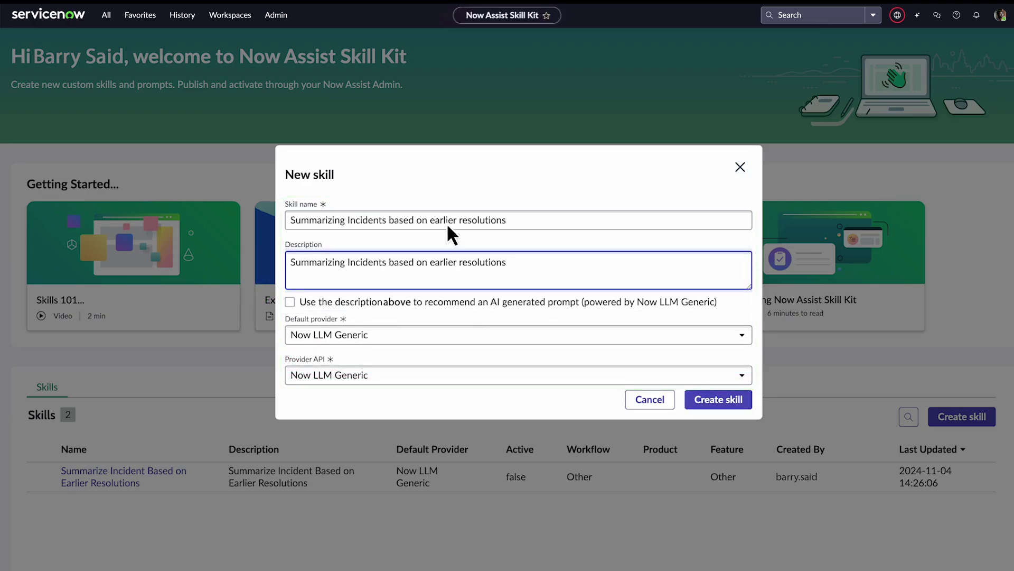
pyautogui.click(718, 399)
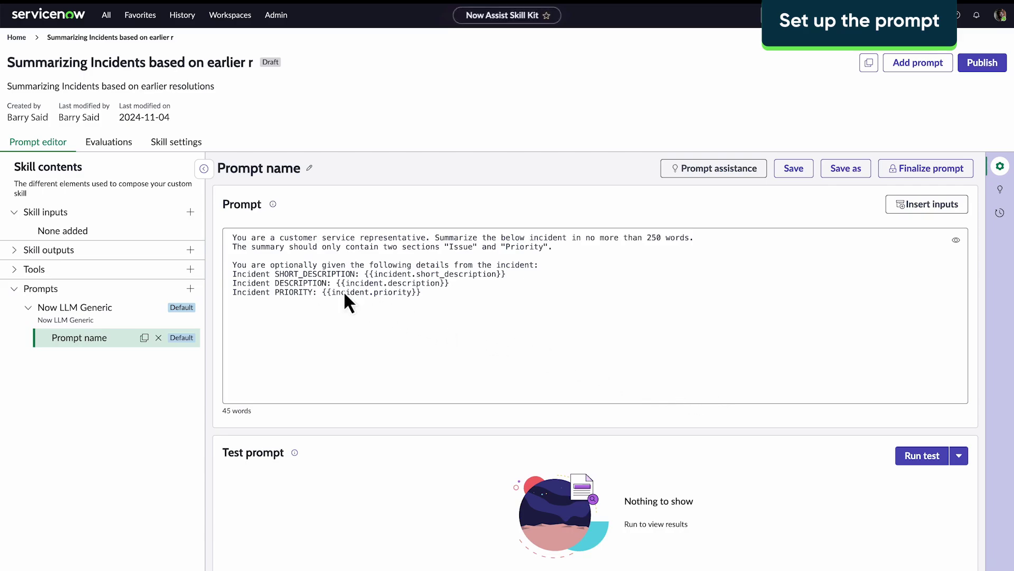
pyautogui.click(191, 248)
pyautogui.click(309, 211)
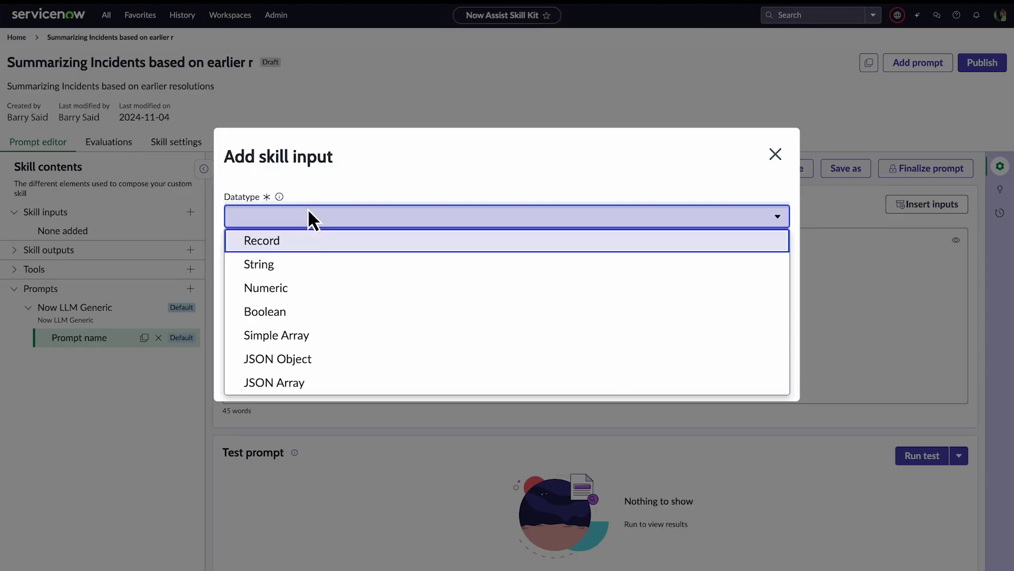
pyautogui.click(308, 239)
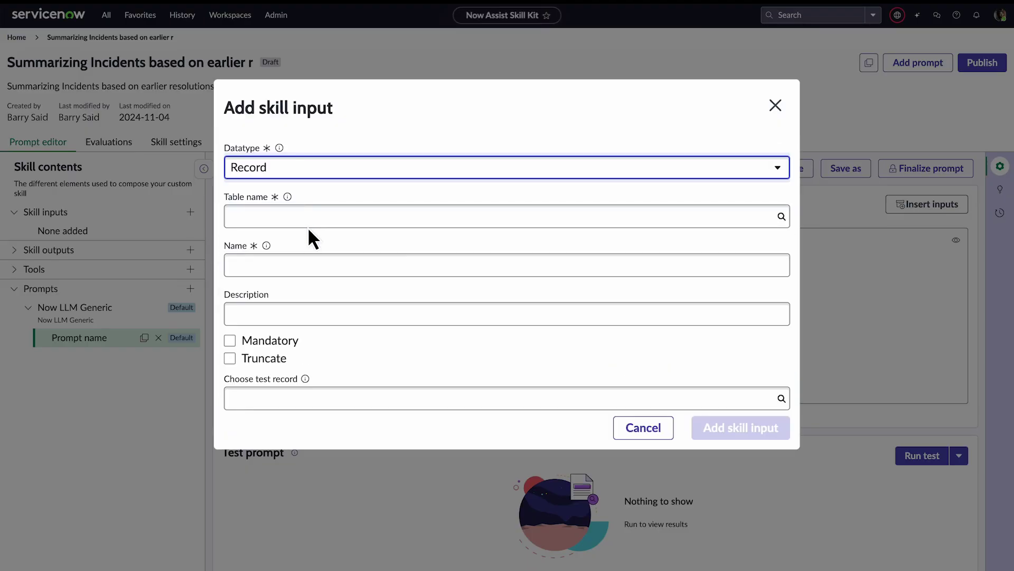
# Step: Point the input at the Incident table with test record INC0000060 and add it
pyautogui.click(309, 225)
pyautogui.write('incident')
pyautogui.click(308, 244)
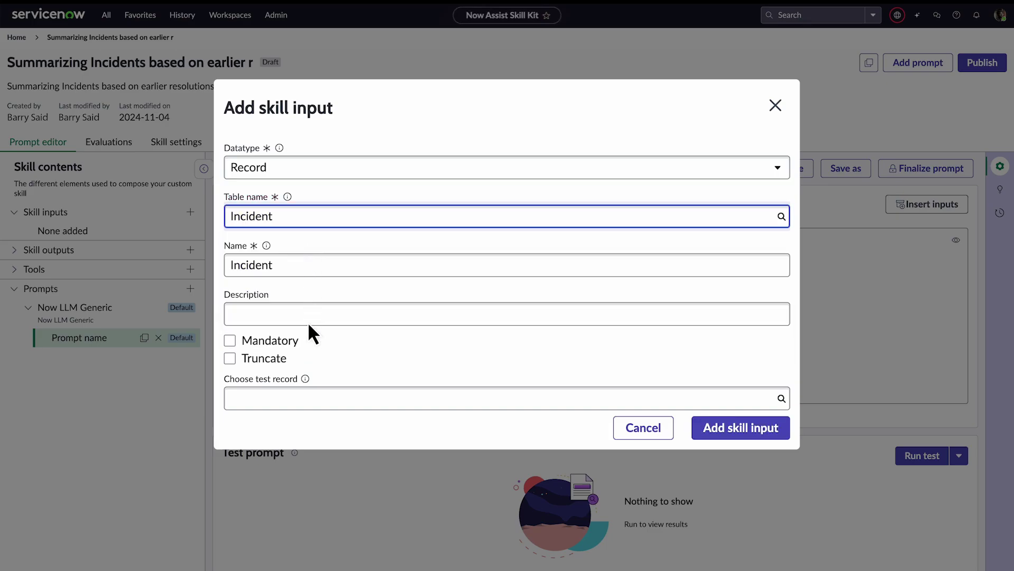
pyautogui.click(309, 398)
pyautogui.write('INC0000060')
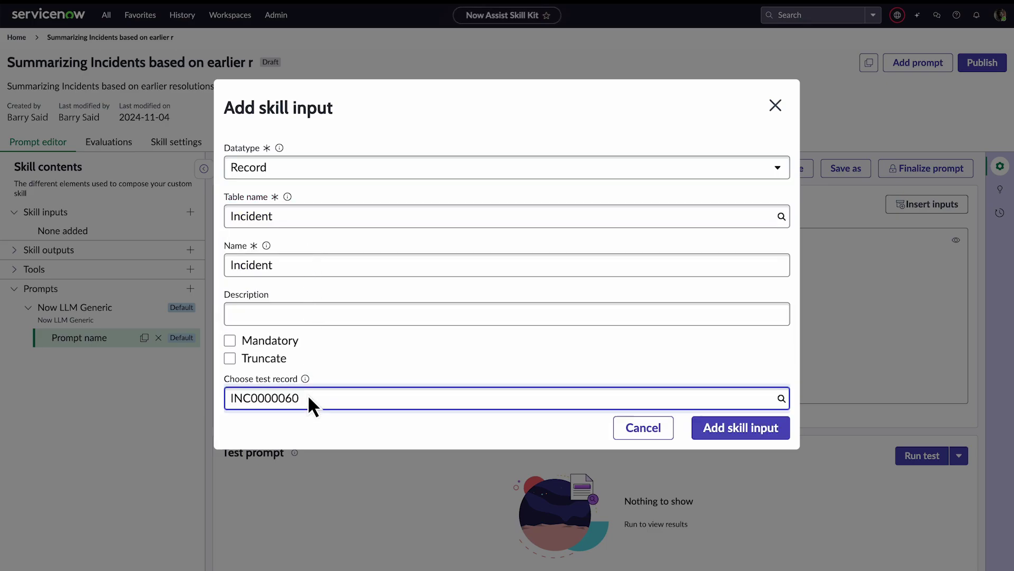
pyautogui.click(745, 429)
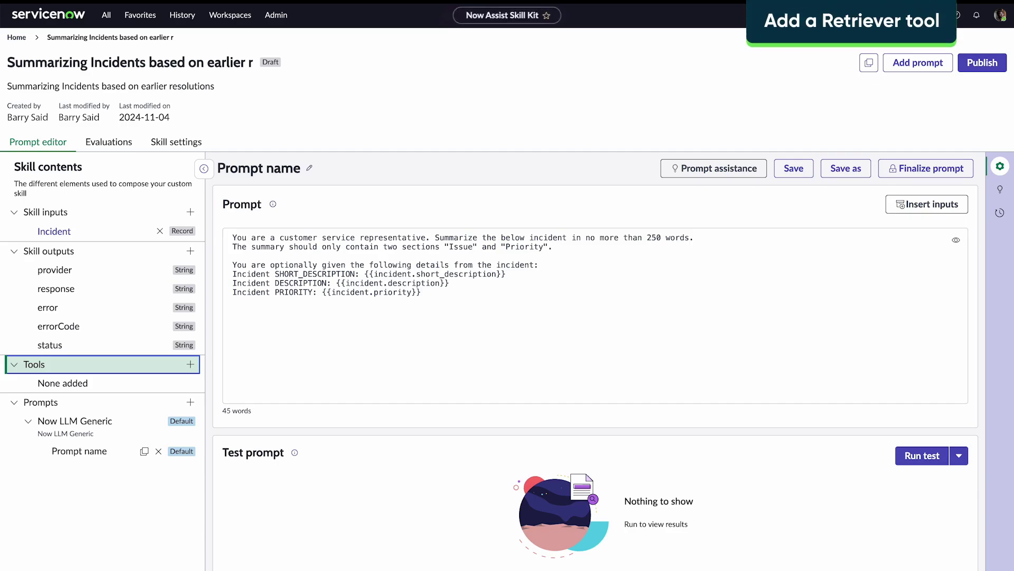
# Step: Add a Retriever tool named RetrieveSimilarIncidentResolutions
pyautogui.click(189, 361)
pyautogui.click(334, 270)
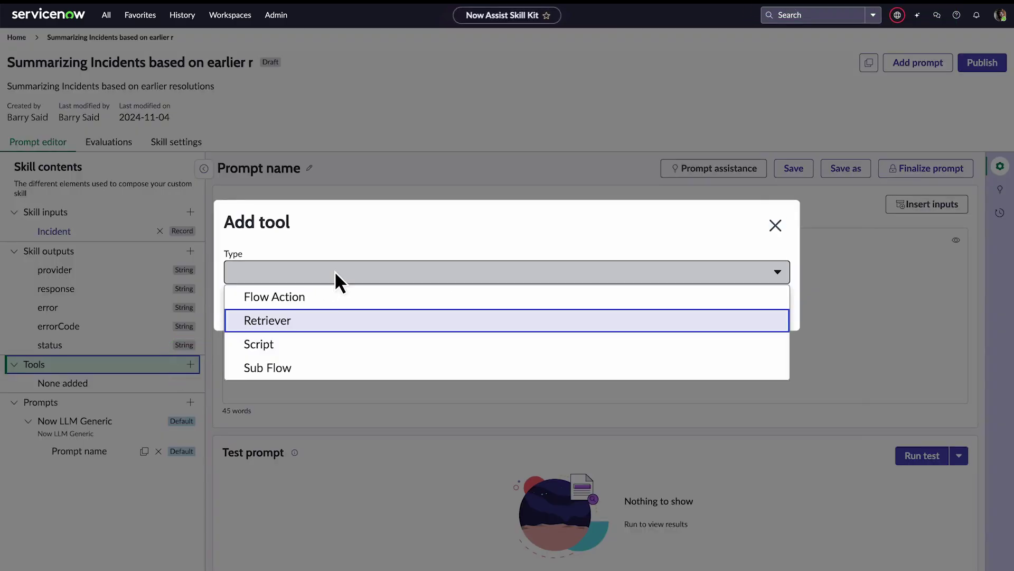
pyautogui.click(304, 317)
pyautogui.click(727, 361)
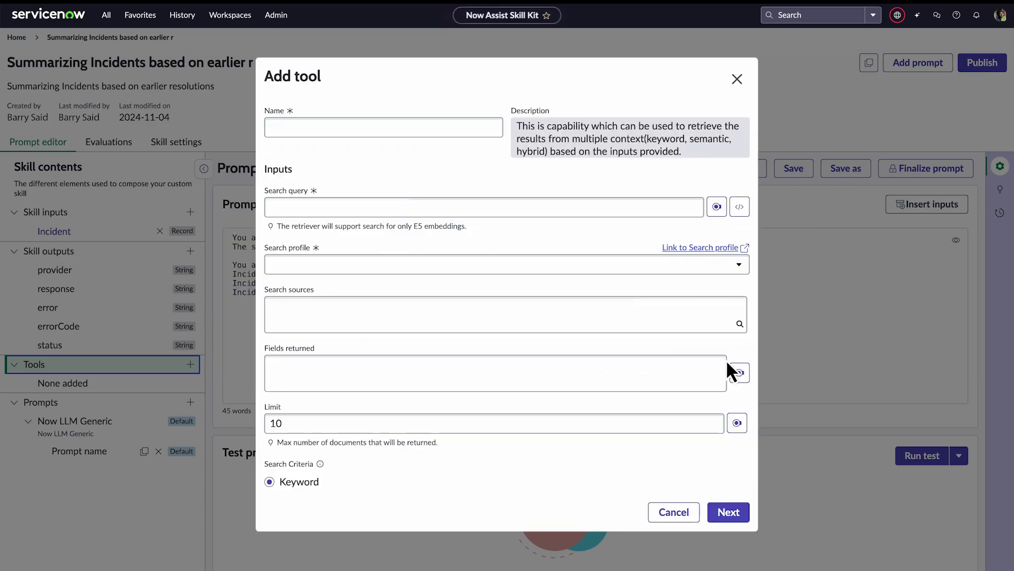
pyautogui.click(360, 127)
pyautogui.write('RetrieveSimilarIncidentResolutions')
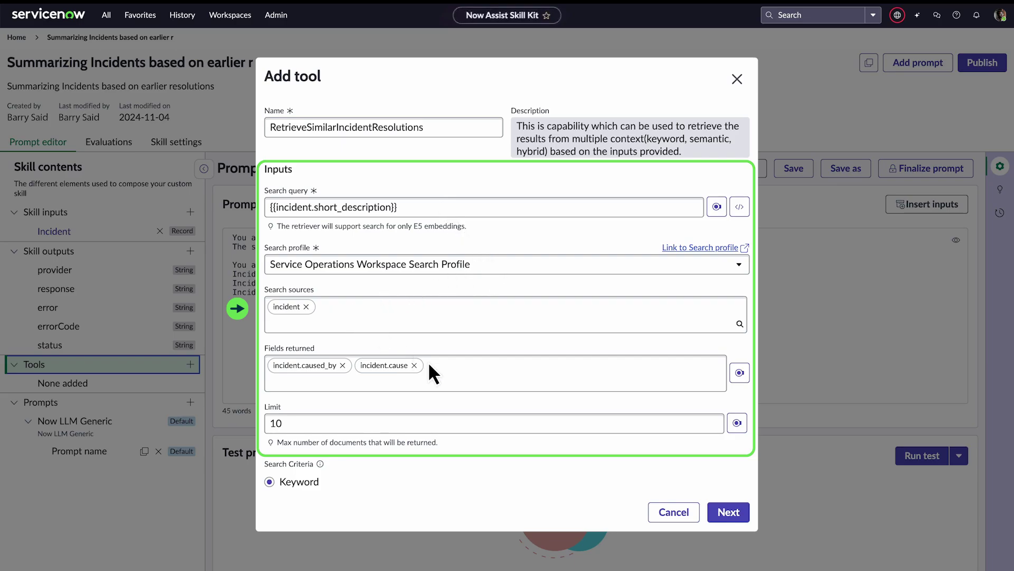
# Step: Set the retriever to run always, without a condition, and add it to the skill
pyautogui.click(728, 512)
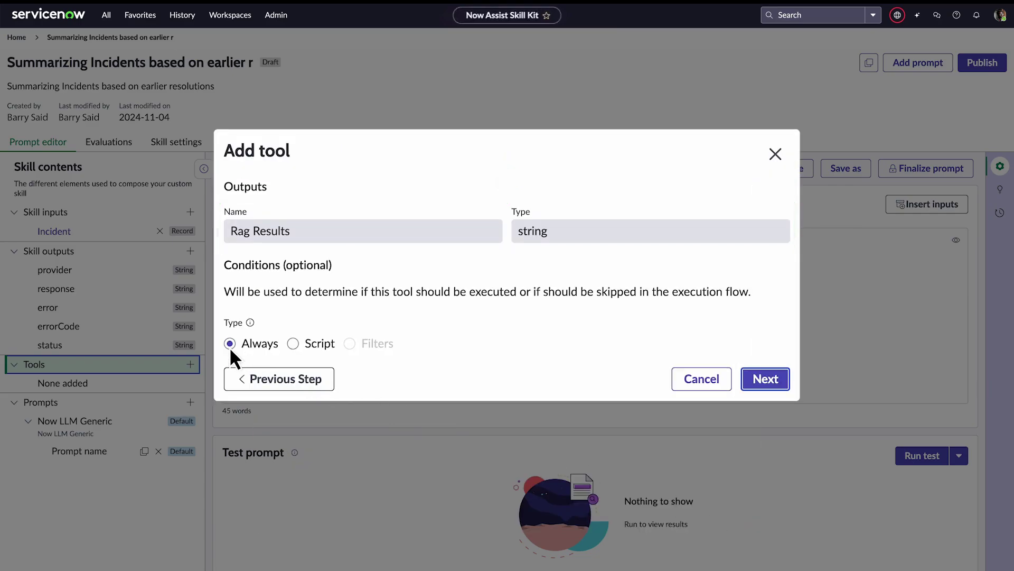
pyautogui.click(293, 343)
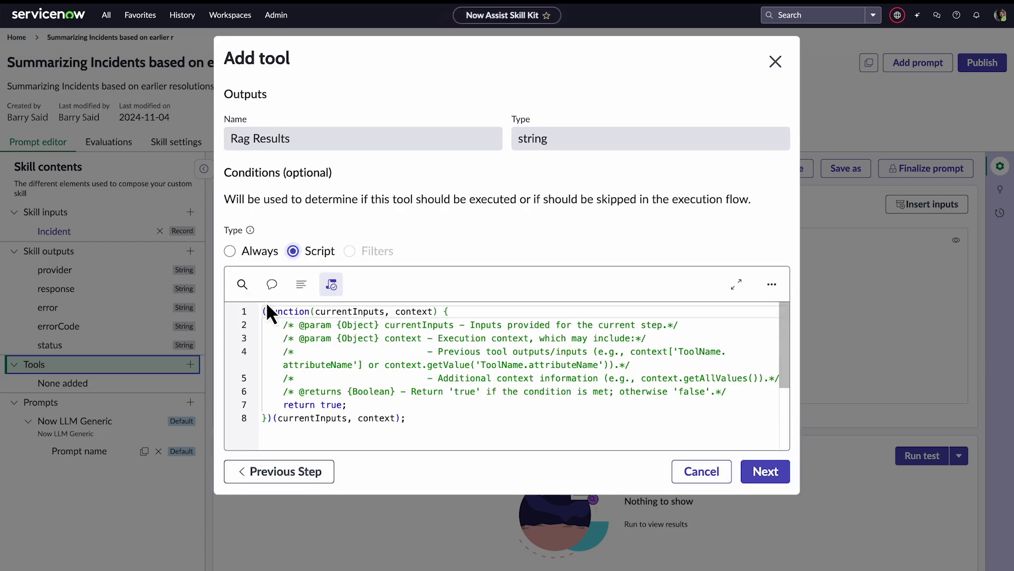
pyautogui.click(230, 251)
pyautogui.click(765, 379)
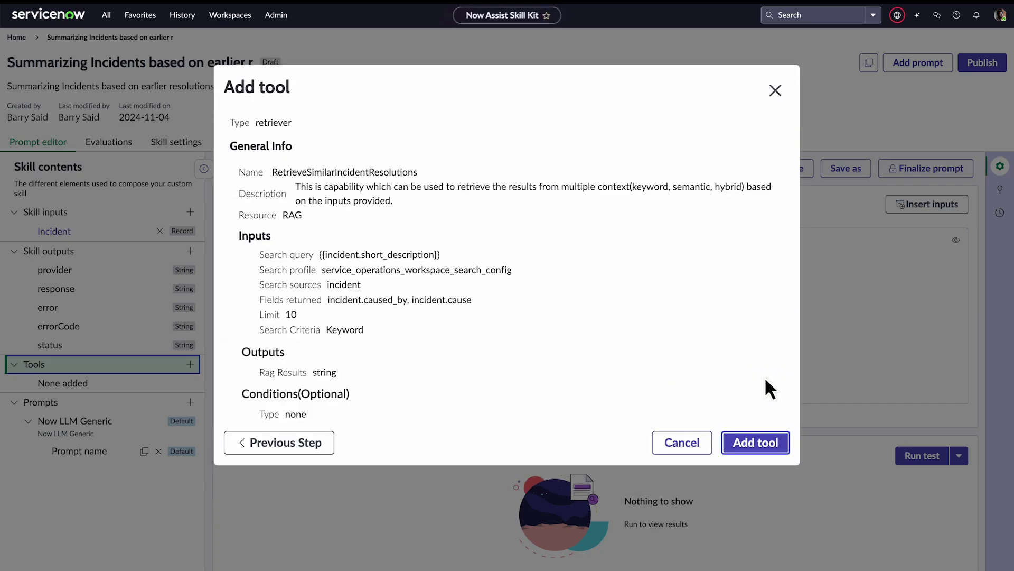
pyautogui.click(754, 442)
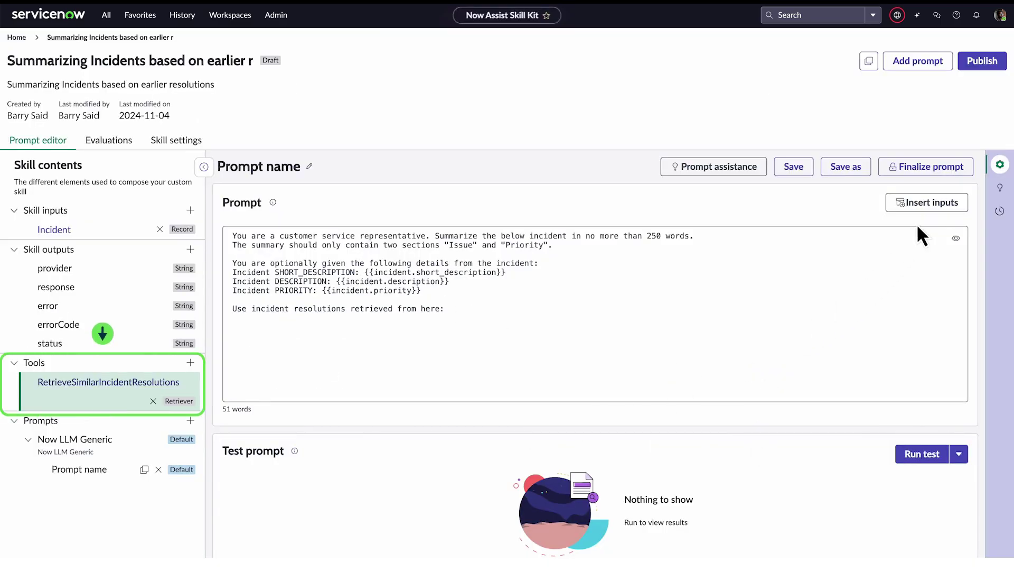
# Step: Insert its Rag Results into the prompt, followed by 'to also suggest a suitable solution for the above issue.'
pyautogui.click(930, 203)
pyautogui.click(807, 191)
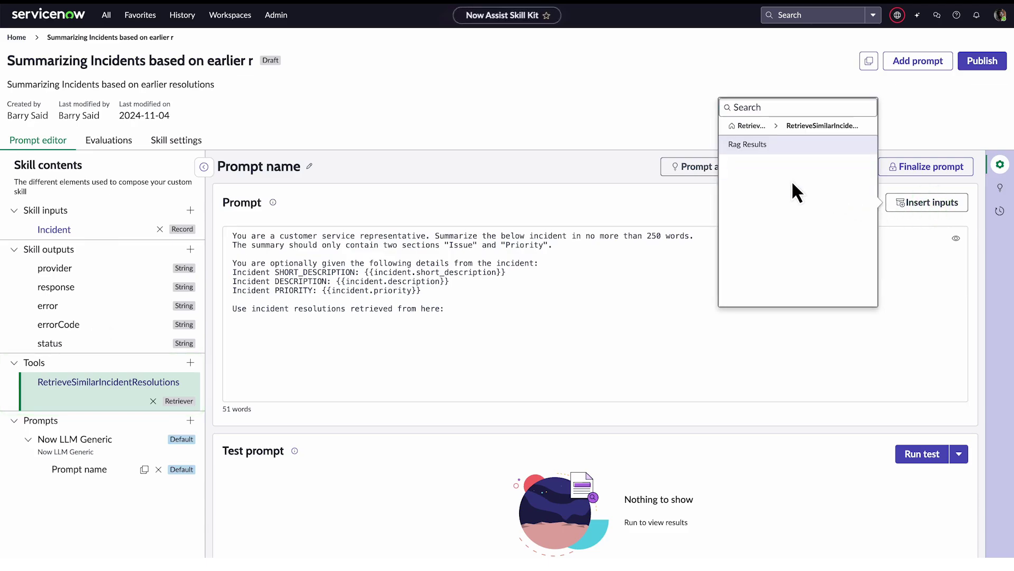
pyautogui.click(791, 143)
pyautogui.write('to also suggest a suitable solution for the above issue.')
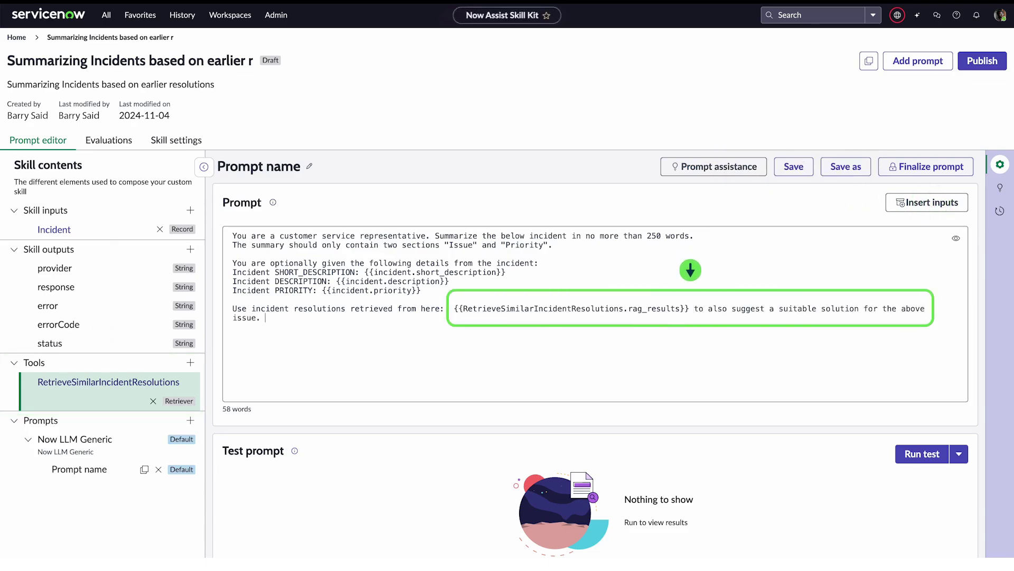
pyautogui.click(190, 362)
# Step: Add the RetrieveKBResolutions retriever tool through the wizard, then finalize the prompt
pyautogui.click(304, 276)
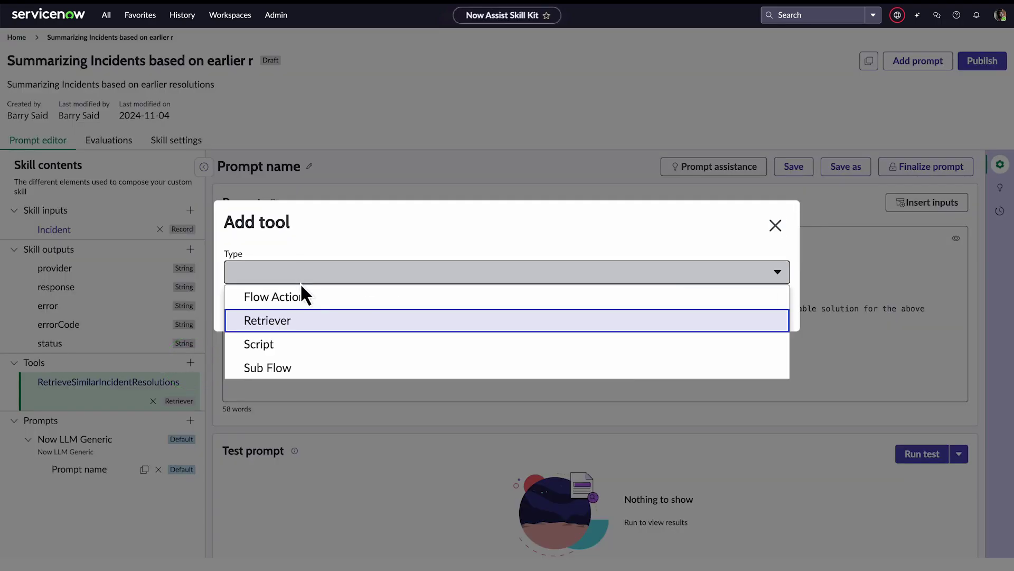
pyautogui.click(305, 321)
pyautogui.click(725, 361)
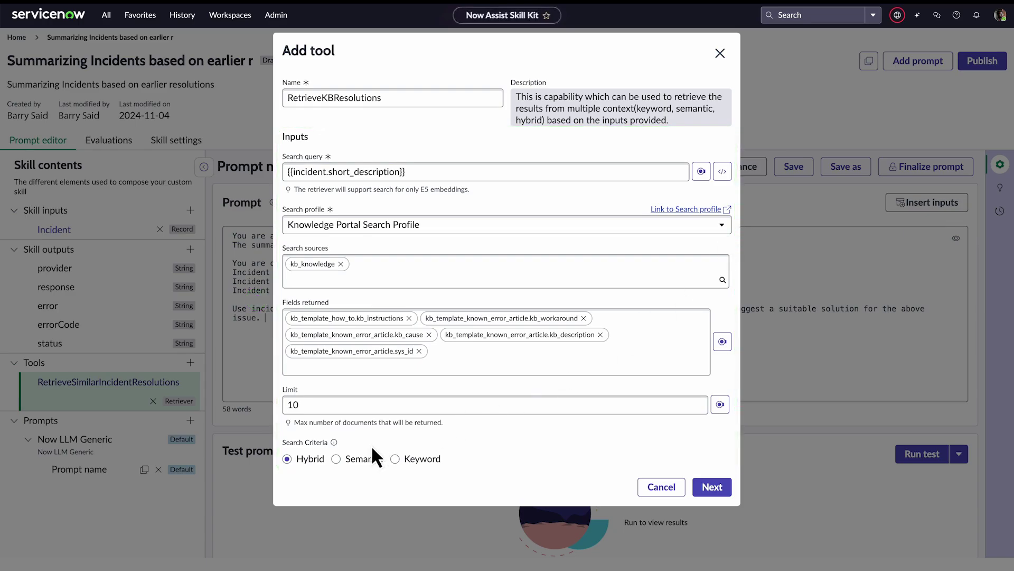
pyautogui.click(697, 489)
pyautogui.click(710, 343)
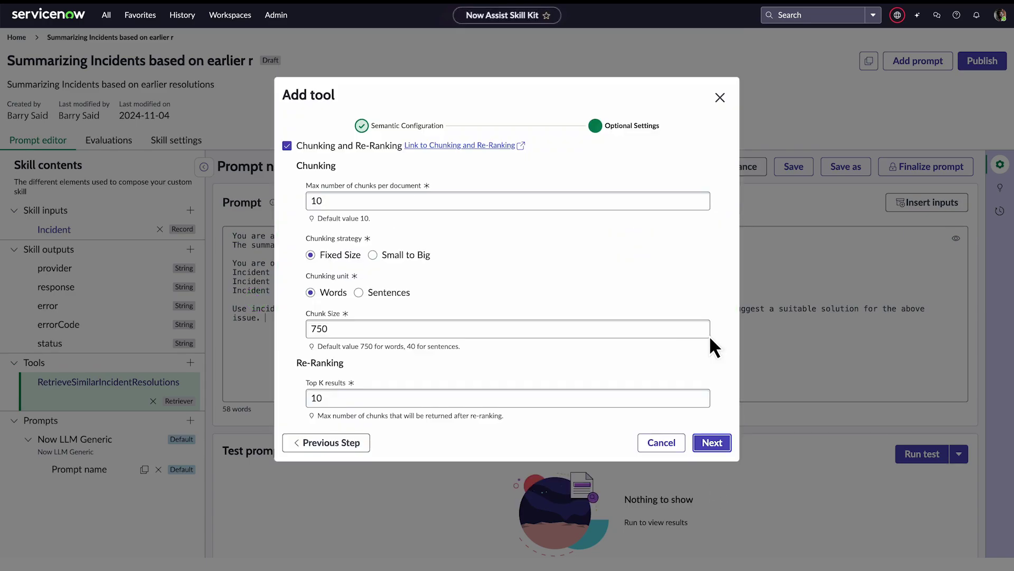
pyautogui.click(712, 444)
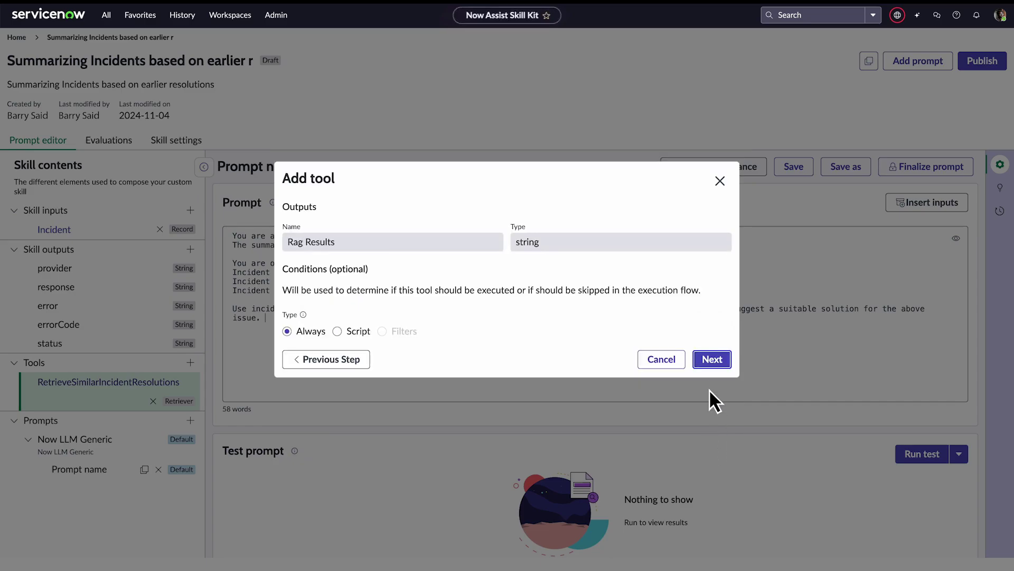
pyautogui.click(712, 360)
pyautogui.click(679, 507)
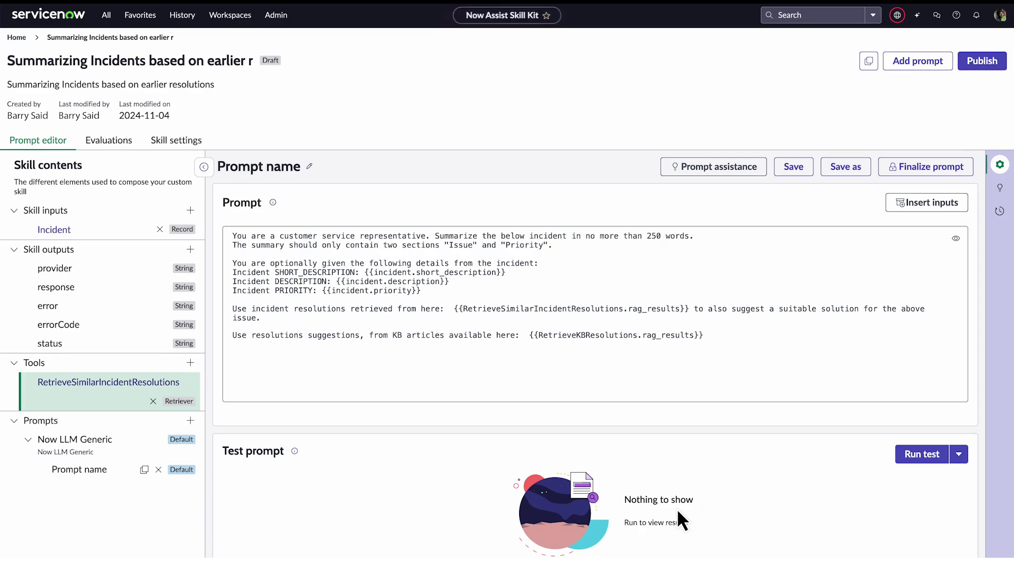
pyautogui.click(791, 166)
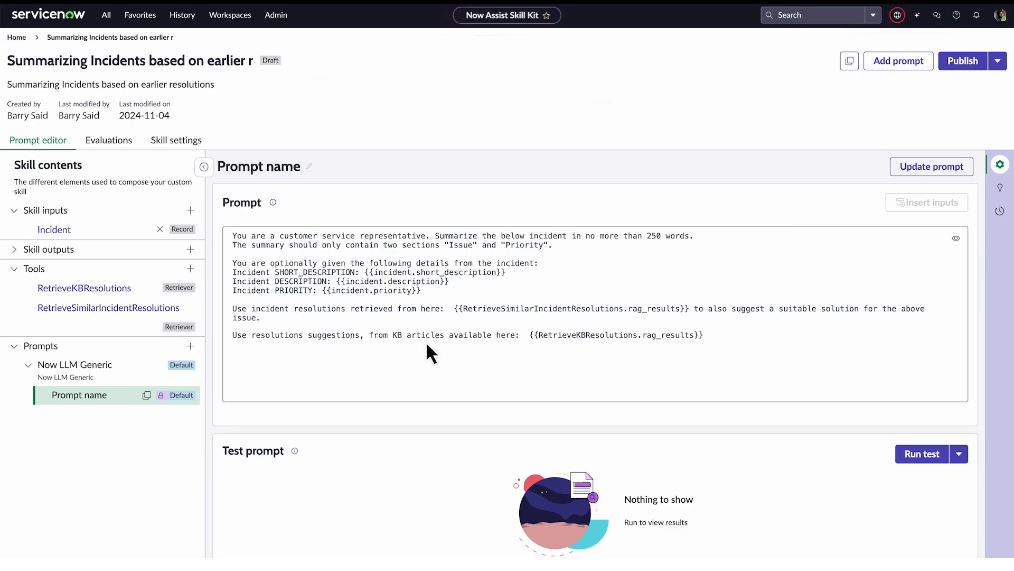
# Step: Start dataset SummarizedResolutionsTest from Incidents filtered by Child Incidents ≤ 10, limited to 10, and preview it
pyautogui.click(109, 141)
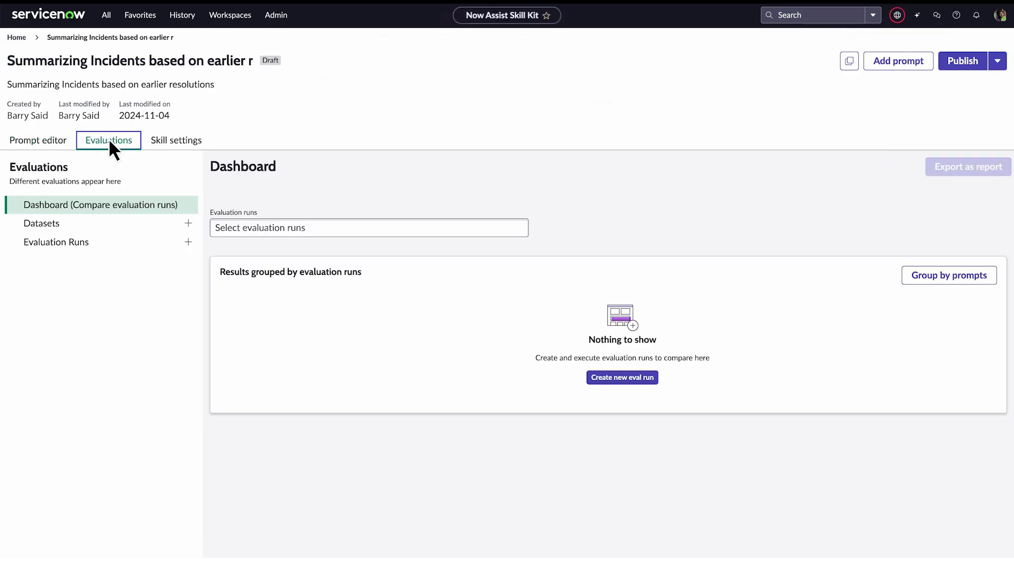
pyautogui.click(188, 224)
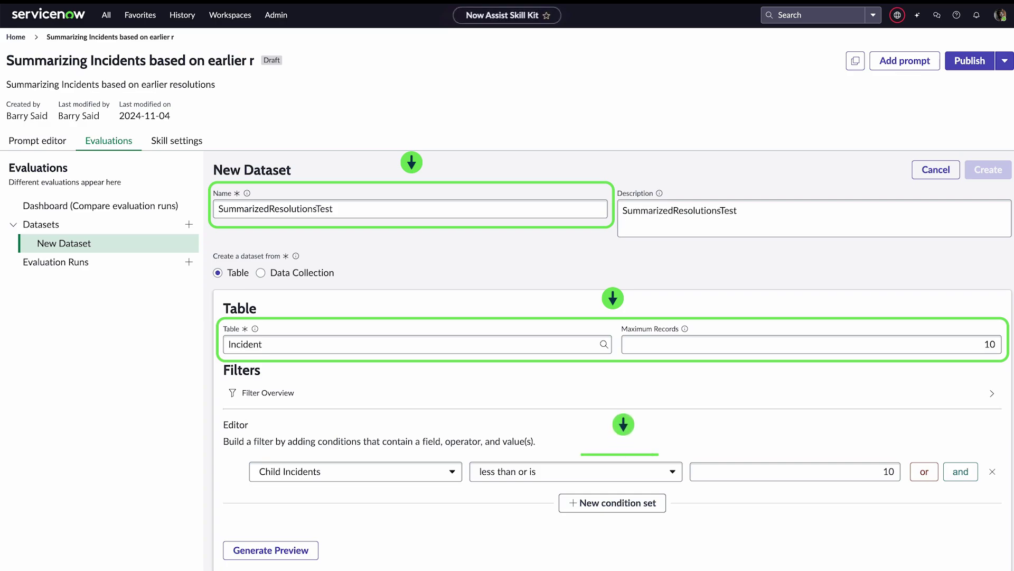
pyautogui.click(268, 550)
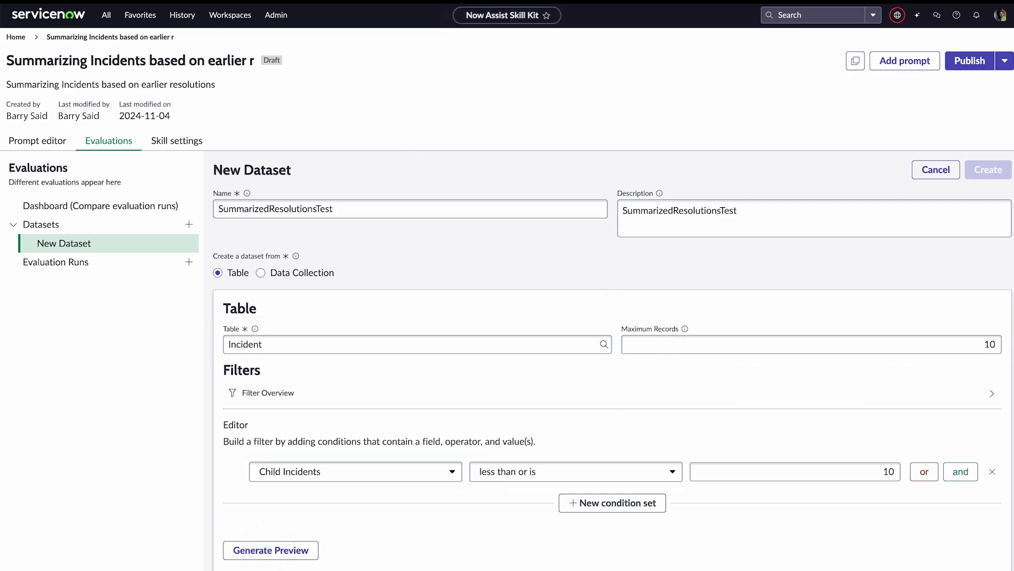
pyautogui.scroll(-8, 559, 264)
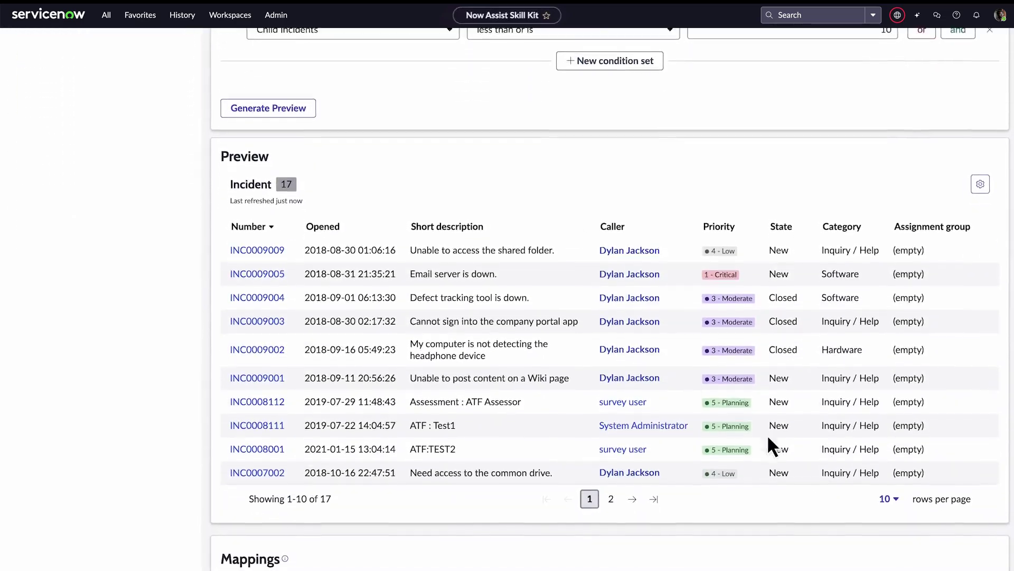
pyautogui.scroll(-2, 767, 434)
# Step: Map the Incident input to {{incident}} and create the dataset
pyautogui.click(965, 490)
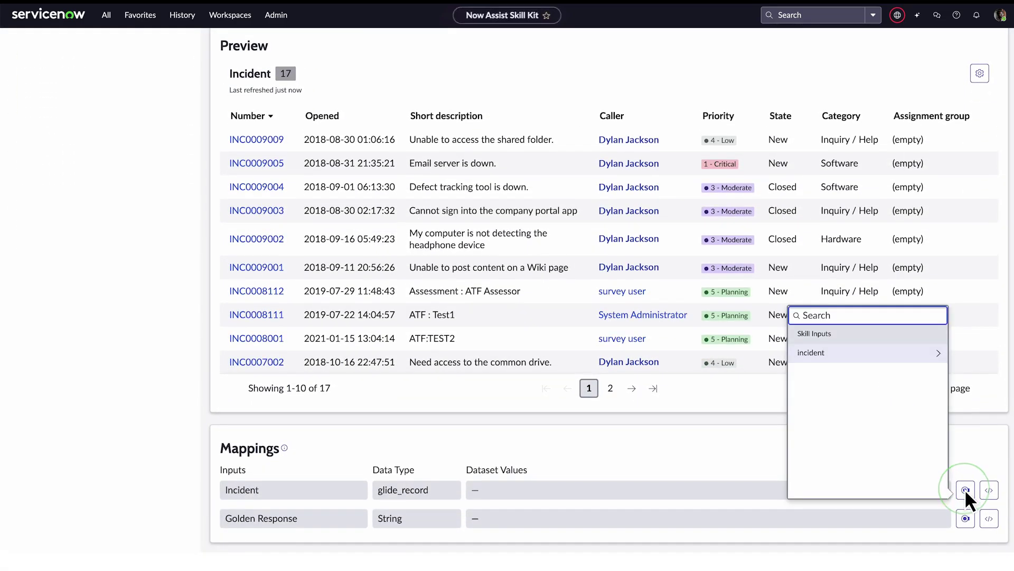
pyautogui.click(877, 351)
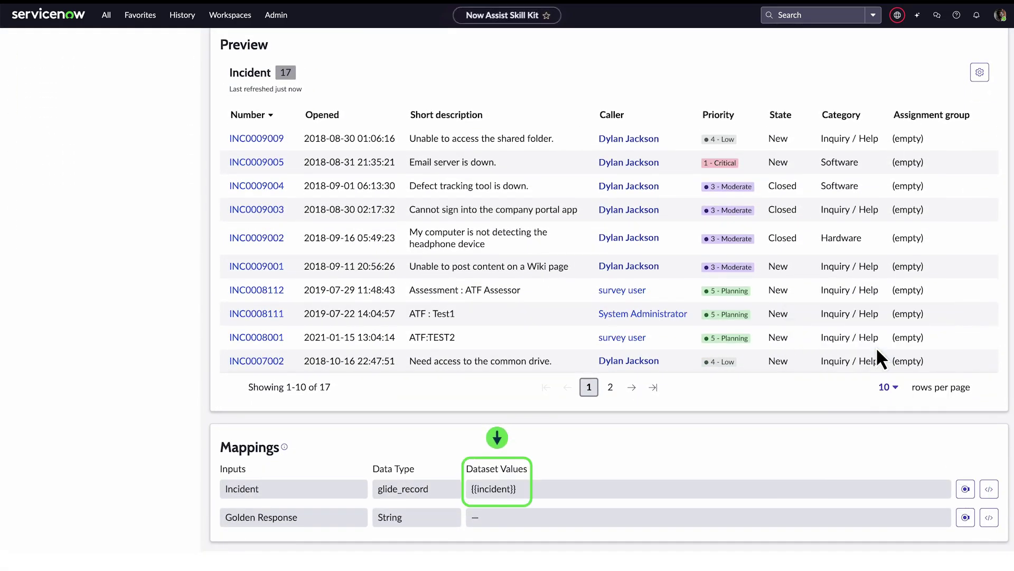
pyautogui.scroll(10, 876, 347)
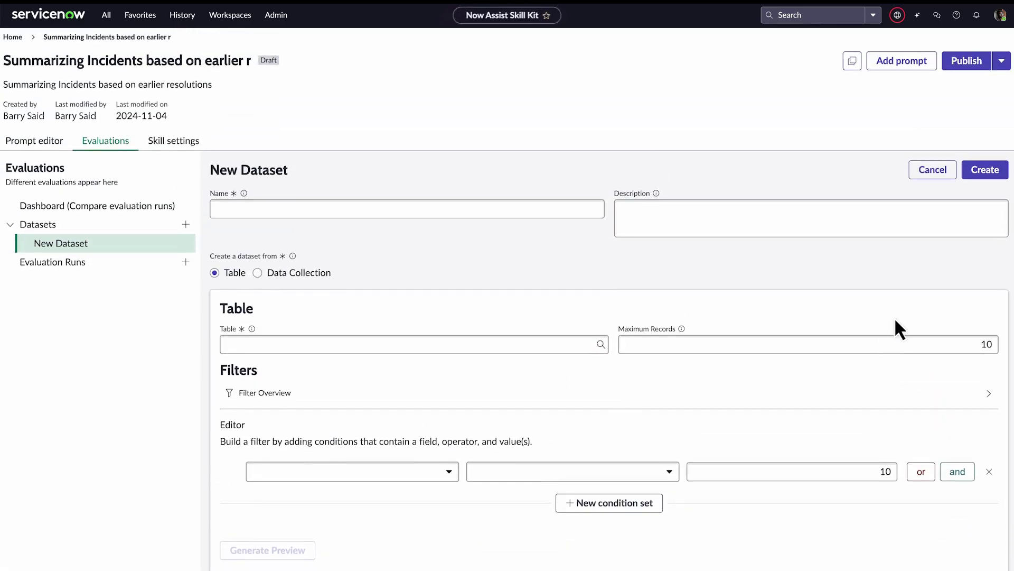
pyautogui.click(984, 169)
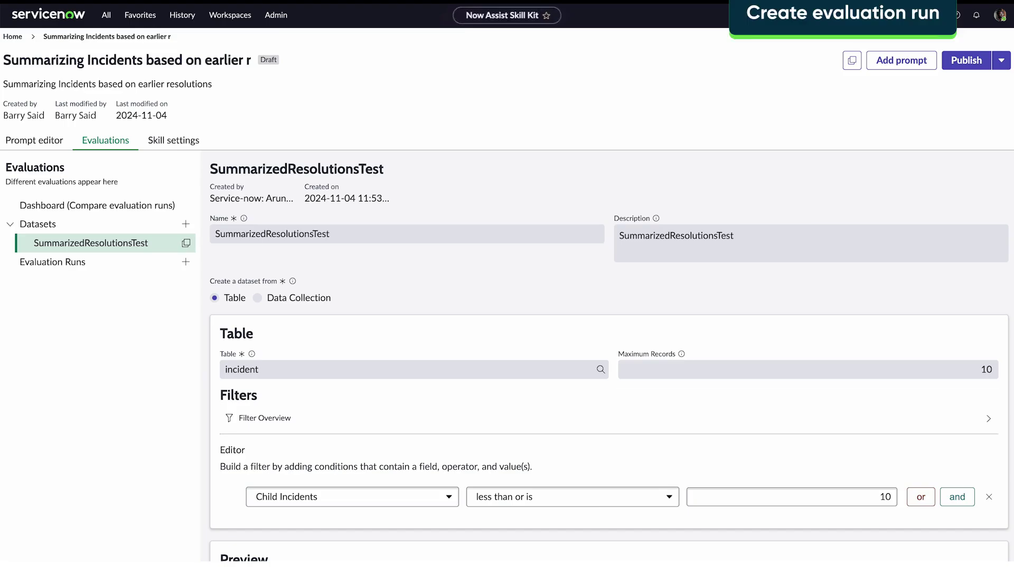
# Step: Start evaluation run 'Results Eval' and keep the current prompt
pyautogui.click(185, 261)
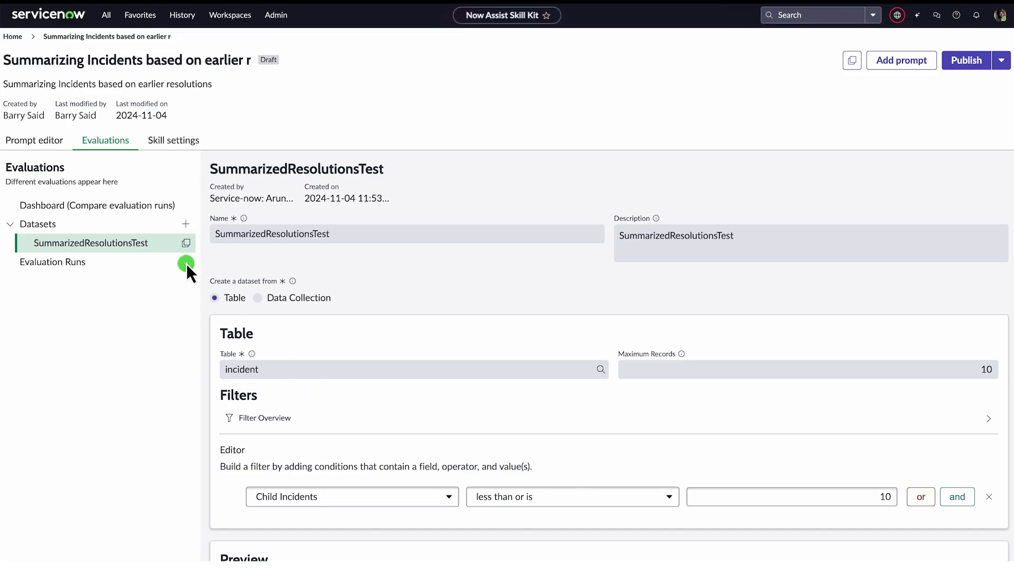
pyautogui.click(292, 266)
pyautogui.write('Results Eval')
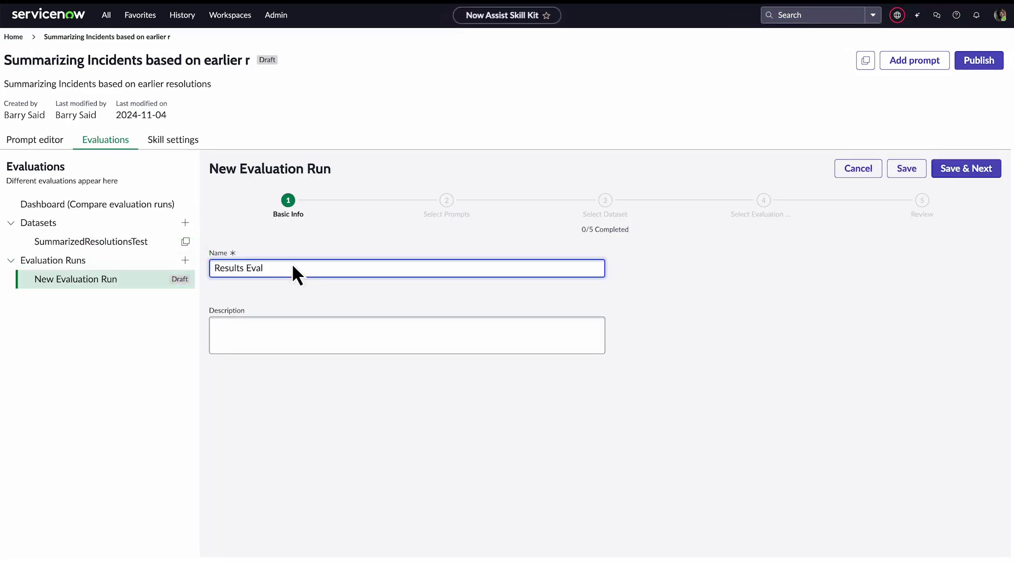
pyautogui.click(967, 169)
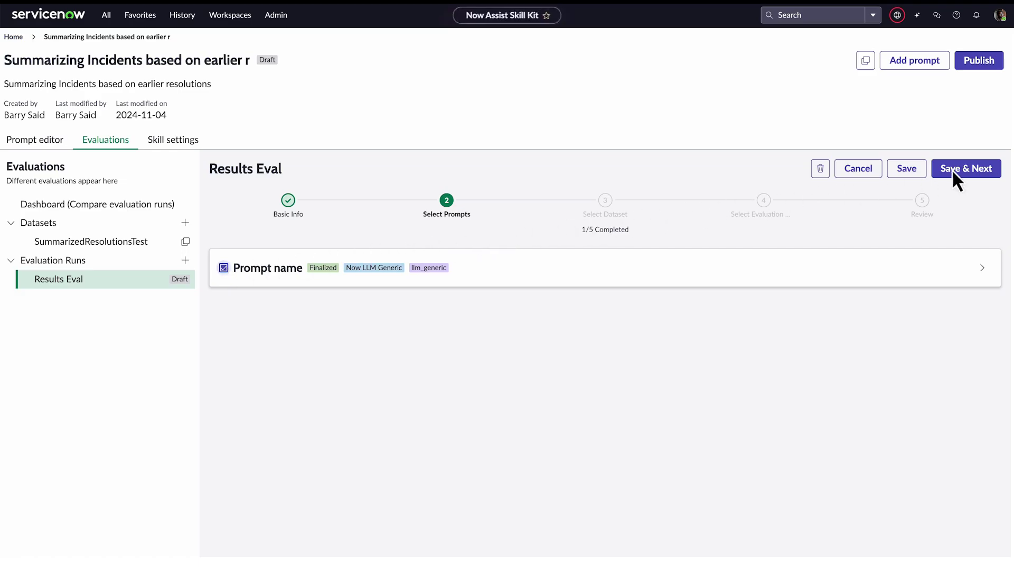
pyautogui.click(967, 168)
# Step: Use the SummarizedResolutionsTest dataset with Faithfulness and Correctness metrics and run the evaluation
pyautogui.click(270, 268)
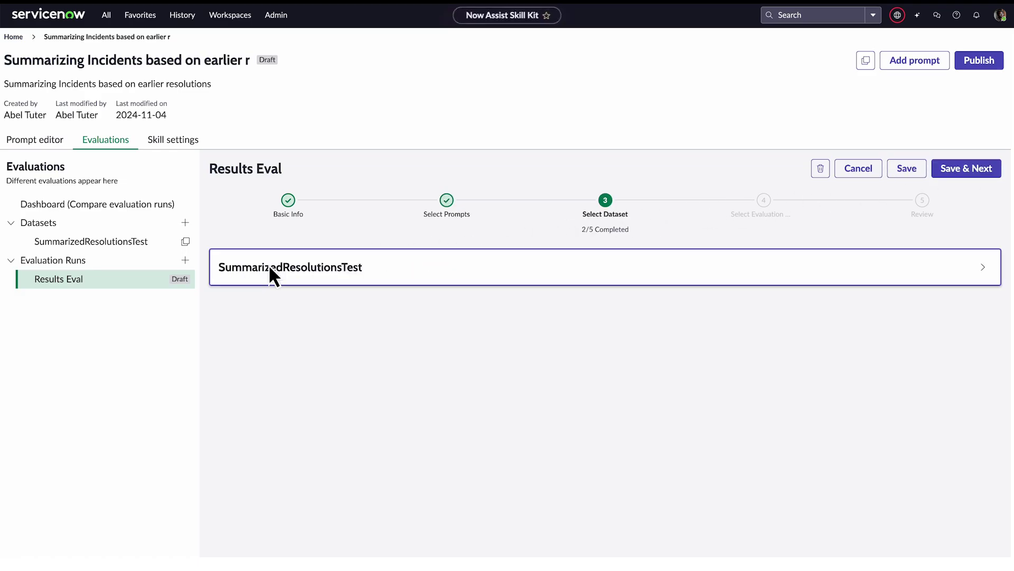
pyautogui.click(967, 169)
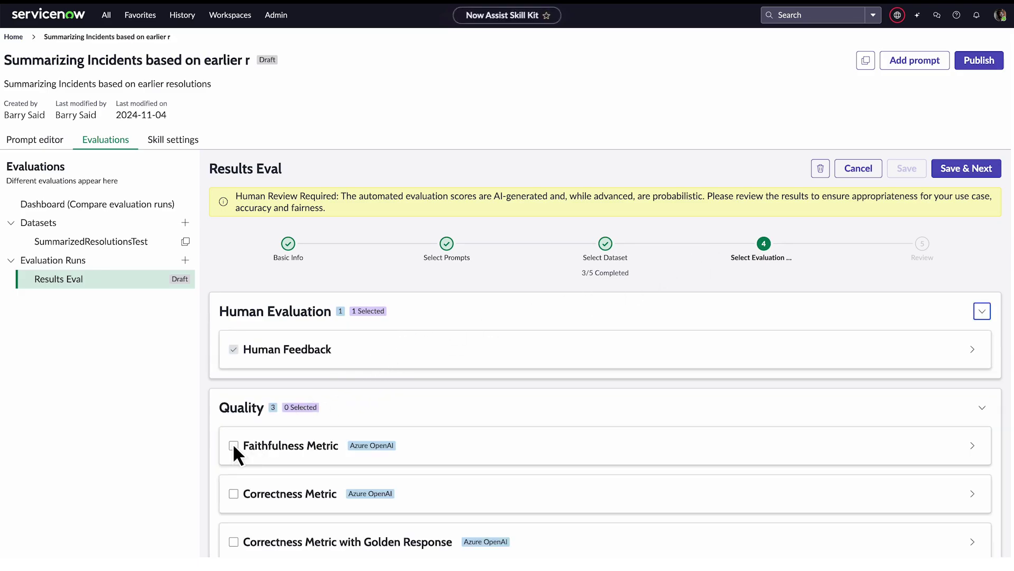
pyautogui.click(233, 444)
pyautogui.click(234, 493)
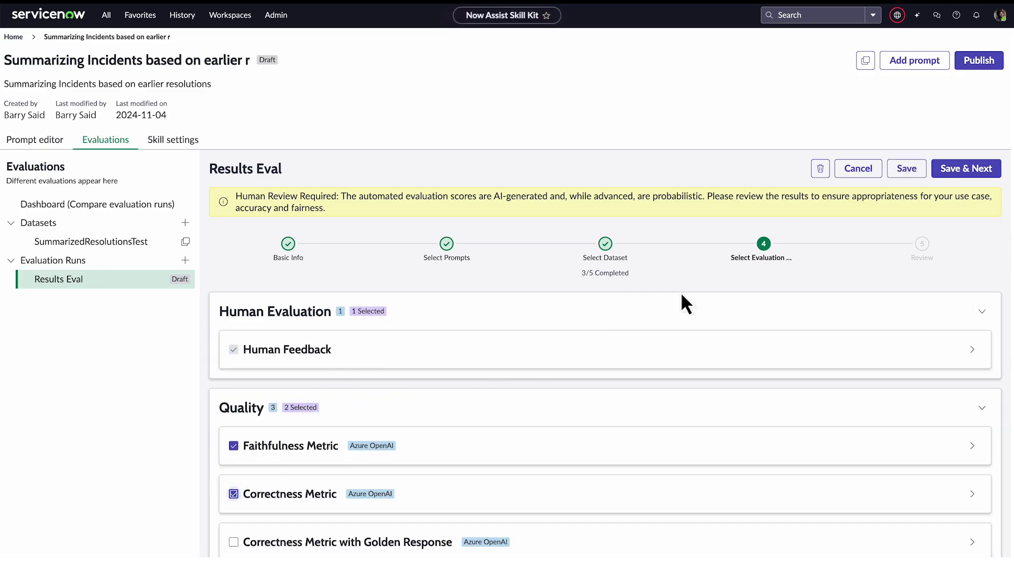
pyautogui.click(964, 168)
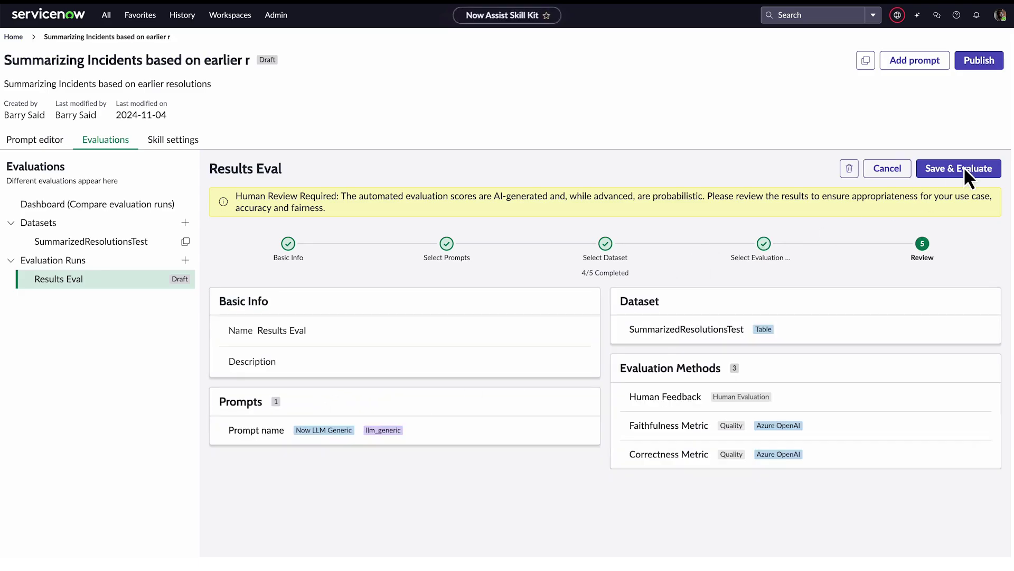
pyautogui.click(964, 168)
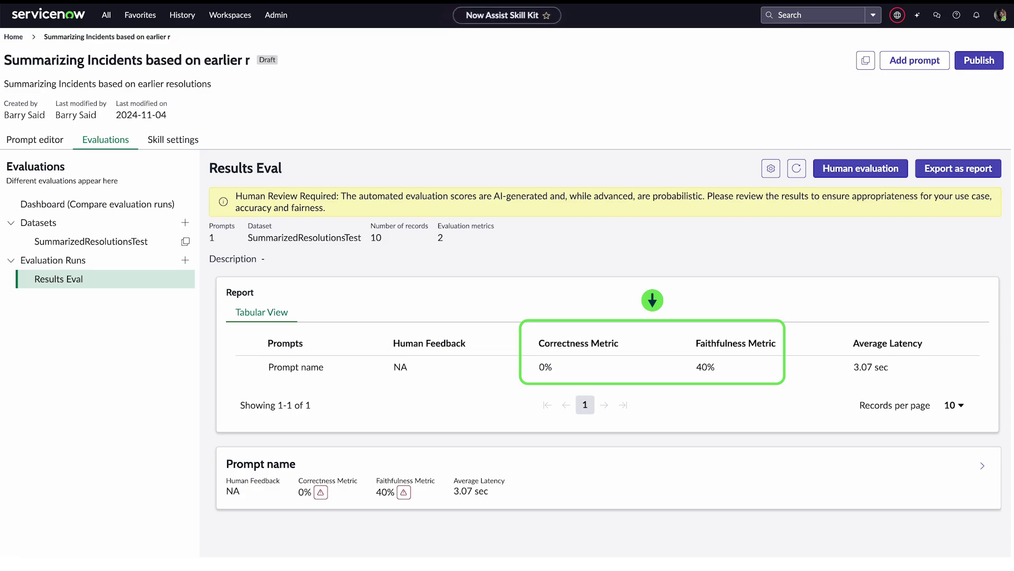
# Step: Save the revised prompt and test it on an incident, yielding a Priority 3 email-server issue summary
pyautogui.click(35, 141)
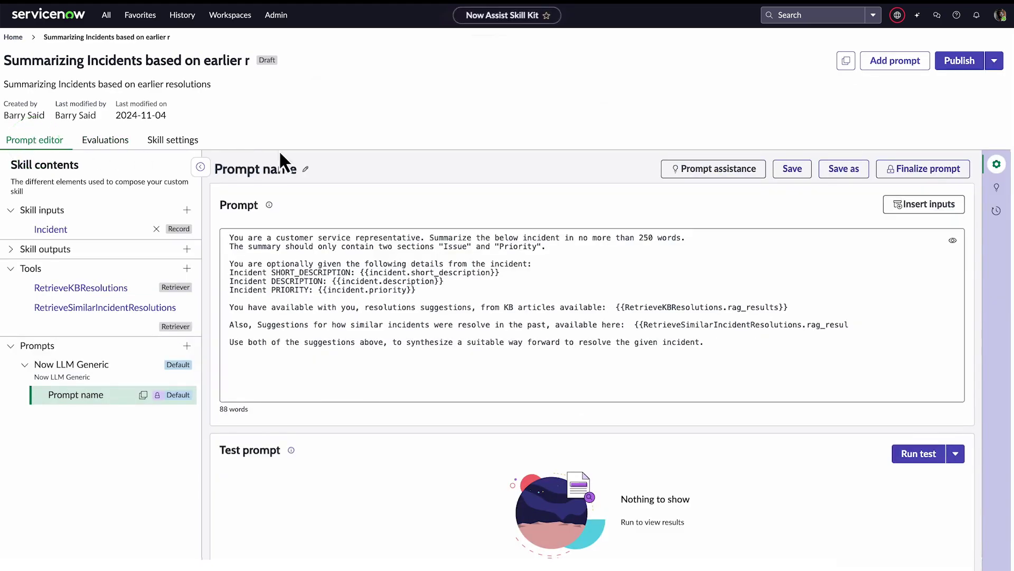
pyautogui.click(790, 168)
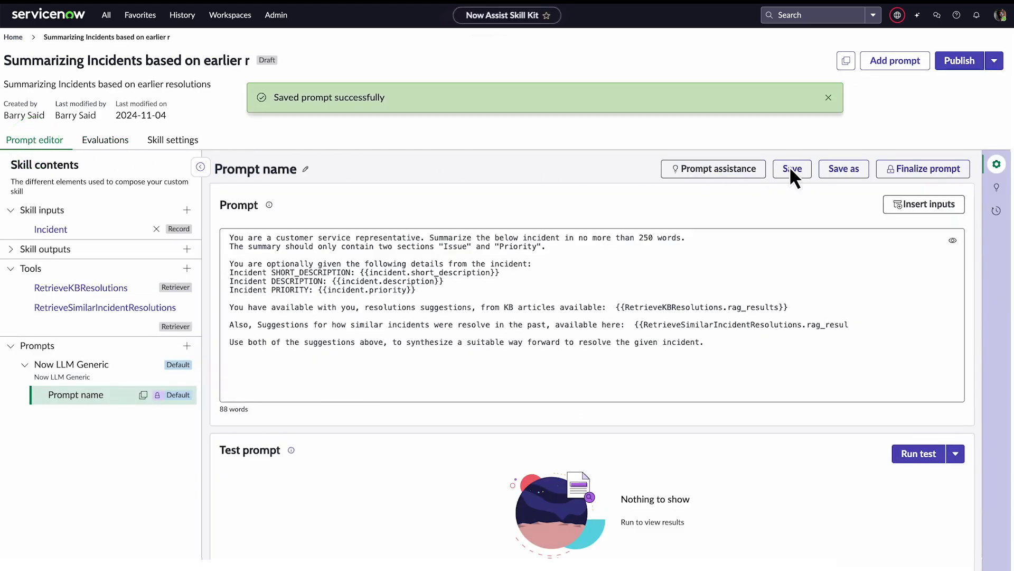
pyautogui.click(924, 453)
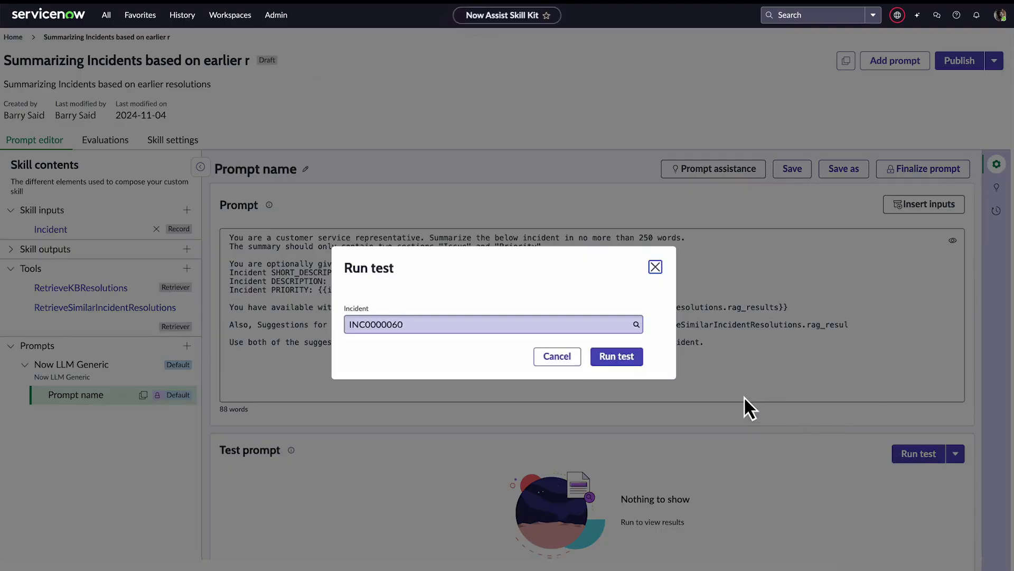
pyautogui.click(616, 355)
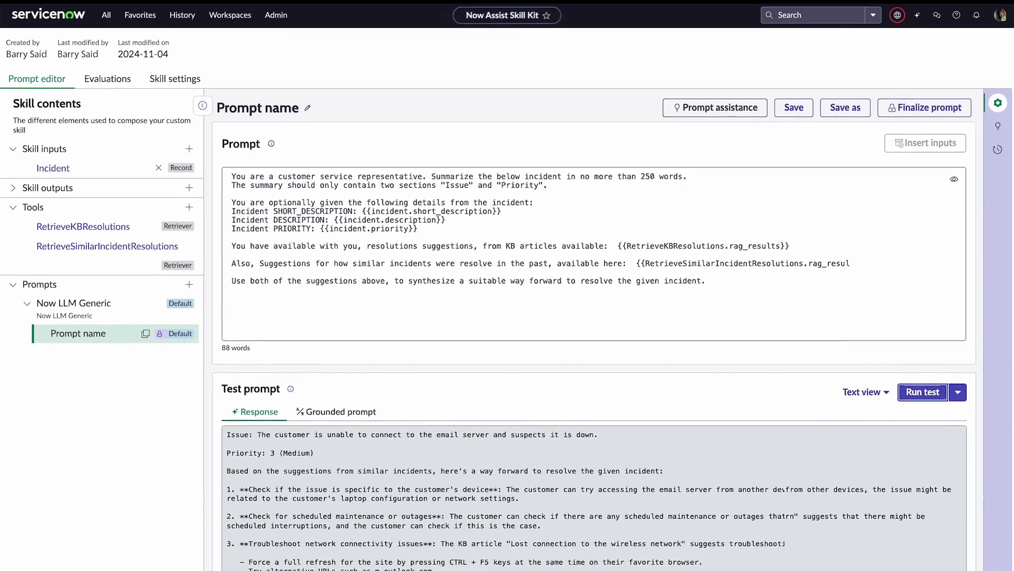